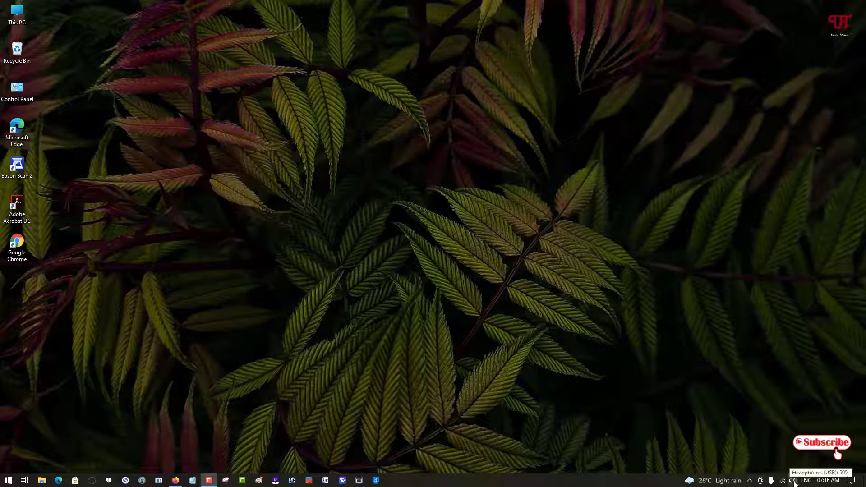
# Check the current system volume, then bring up Firefox to search Google for 'tb vol scroll'.
pyautogui.click(793, 482)
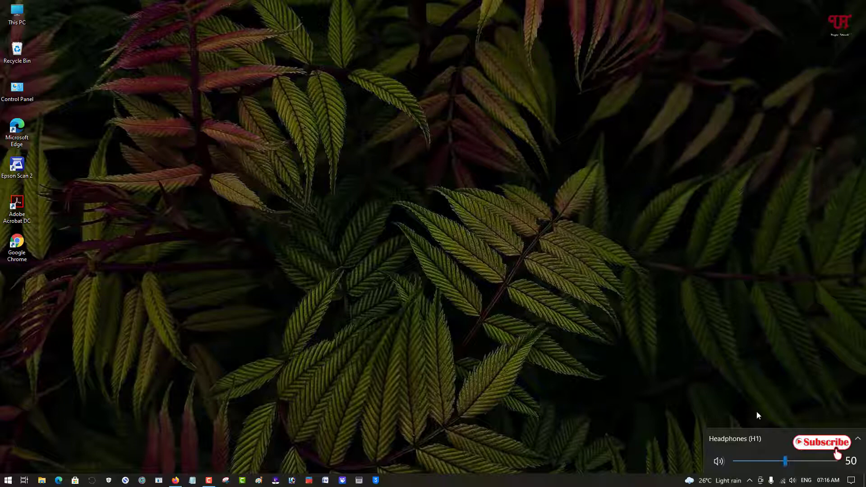
pyautogui.click(734, 374)
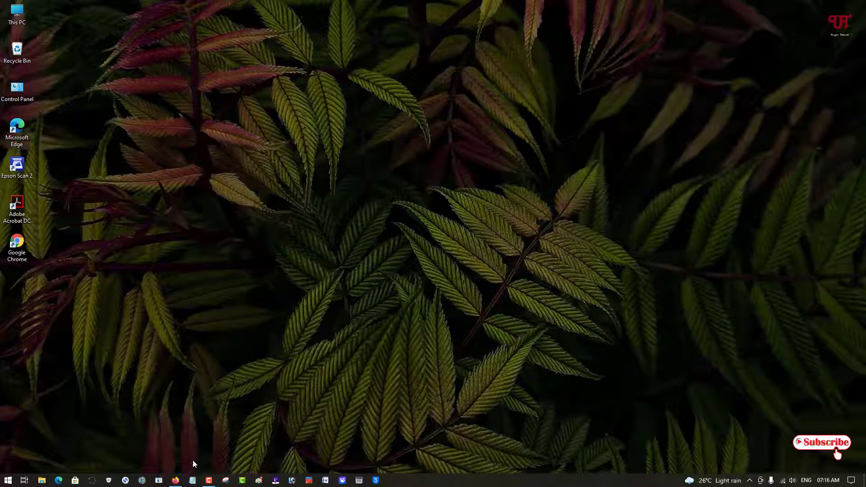
pyautogui.click(175, 481)
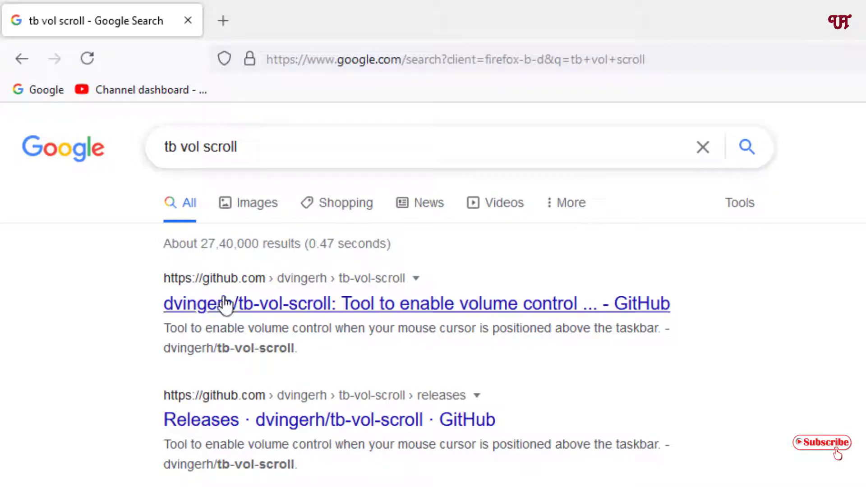
# Save tb-vol-scroll.exe from the dvingerh/tb-vol-scroll 2.7 release and show the browser's recent downloads.
pyautogui.click(258, 313)
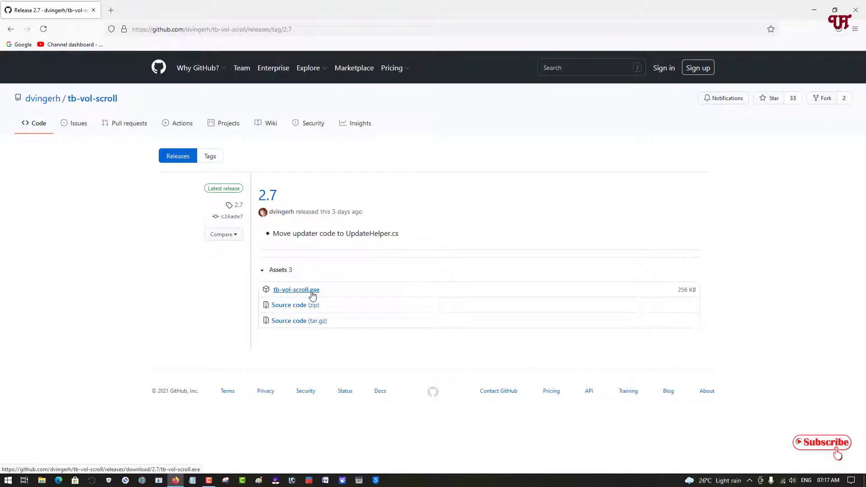
pyautogui.click(313, 296)
pyautogui.click(469, 240)
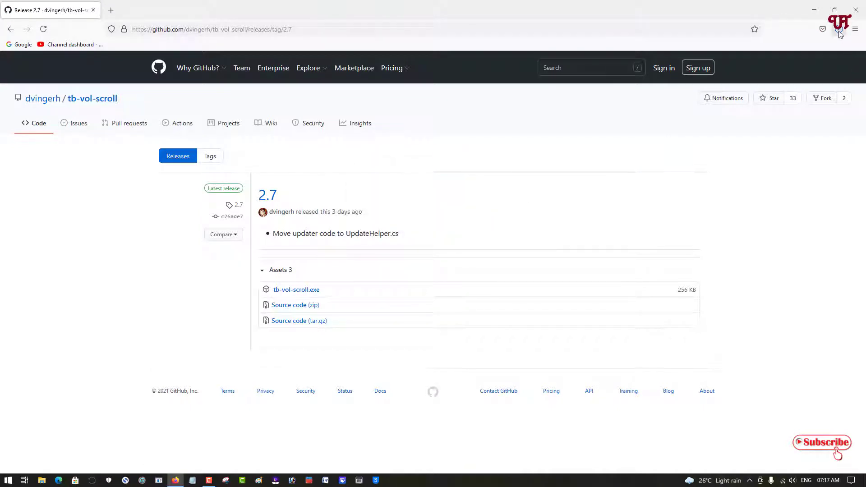
pyautogui.click(839, 30)
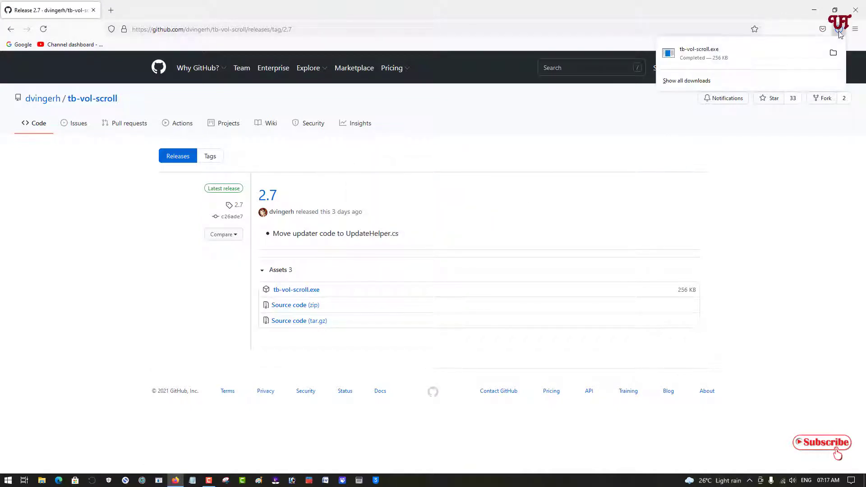
# Open the Downloads folder, close Firefox, and run tb-vol-scroll despite the unverified-publisher warning.
pyautogui.click(835, 54)
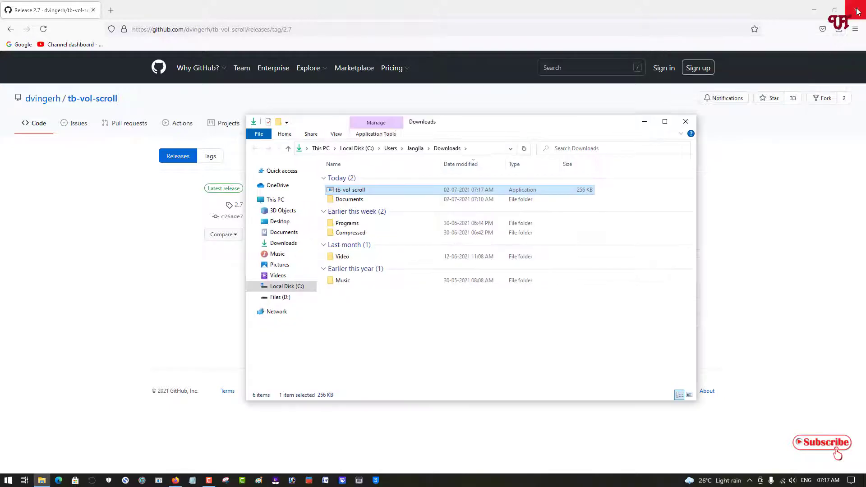
pyautogui.click(857, 11)
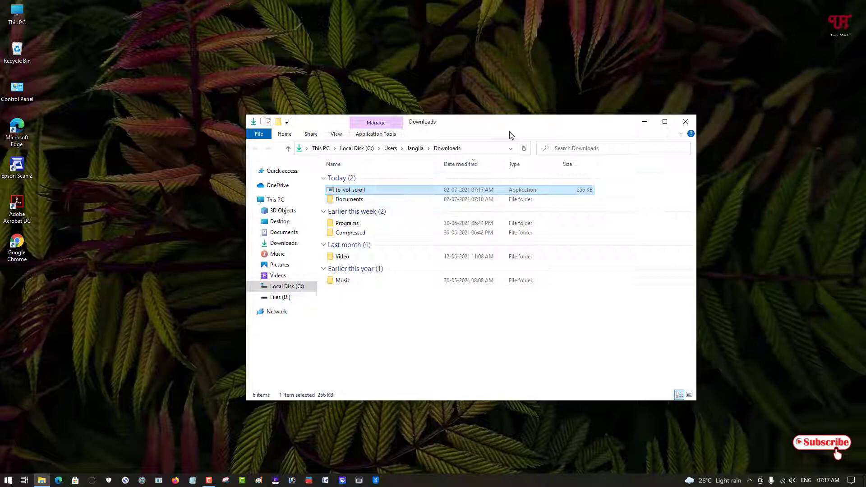
pyautogui.doubleClick(355, 190)
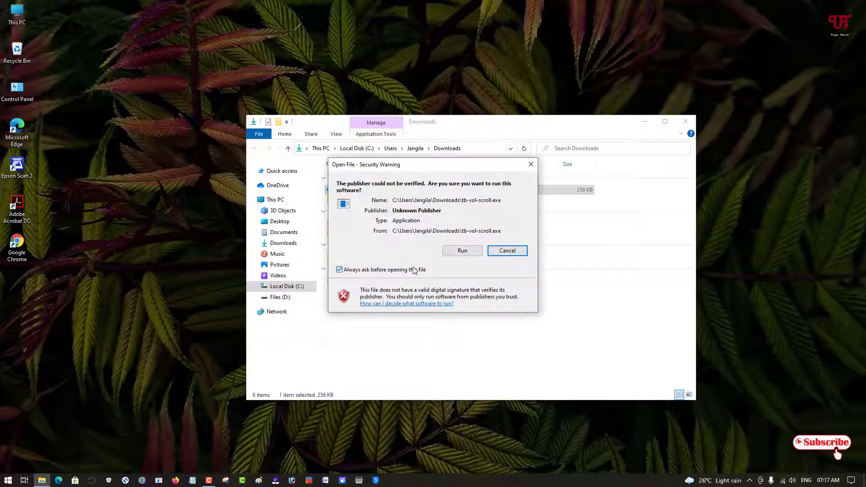
pyautogui.click(463, 251)
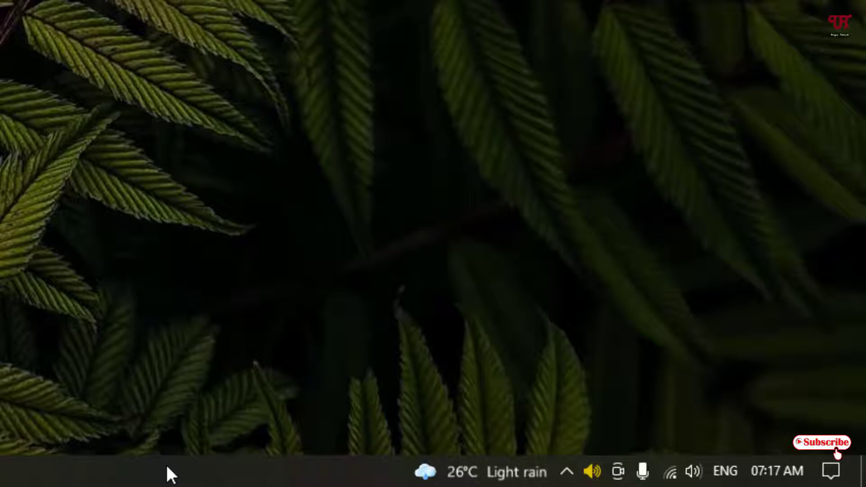
pyautogui.scroll(-3, 167, 468)
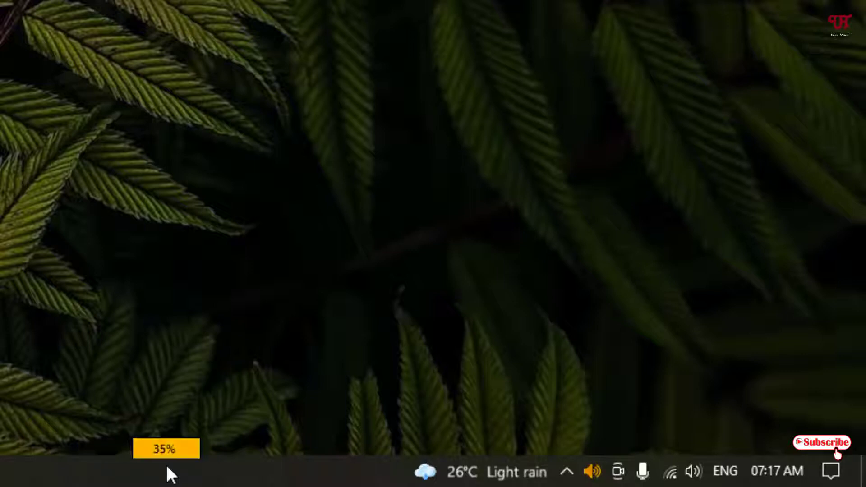
pyautogui.scroll(2, 167, 467)
pyautogui.scroll(1, 168, 466)
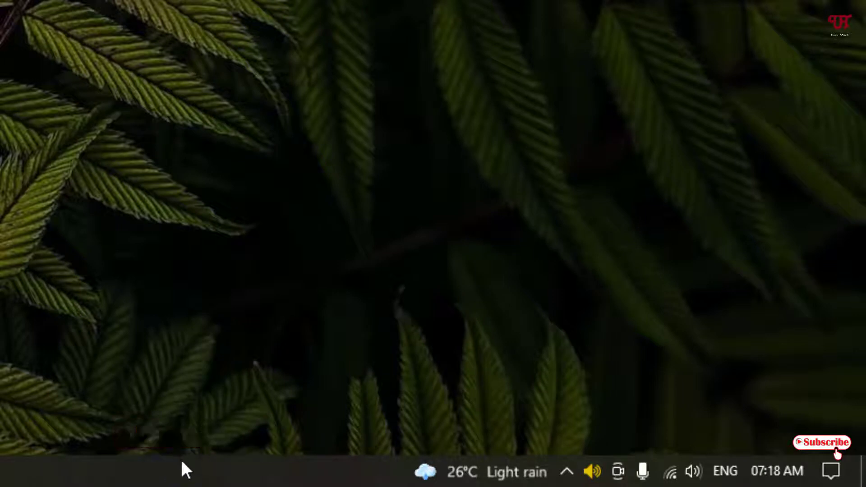
pyautogui.scroll(2, 183, 469)
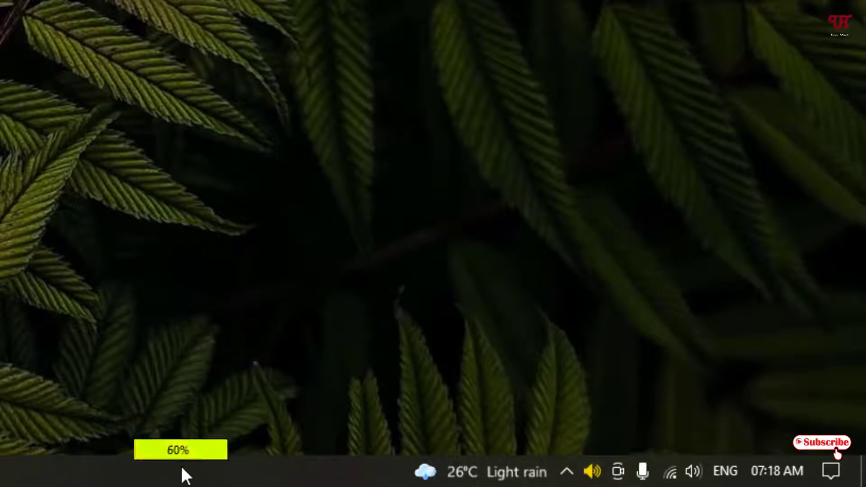
pyautogui.scroll(-1, 183, 469)
pyautogui.scroll(-1, 183, 469)
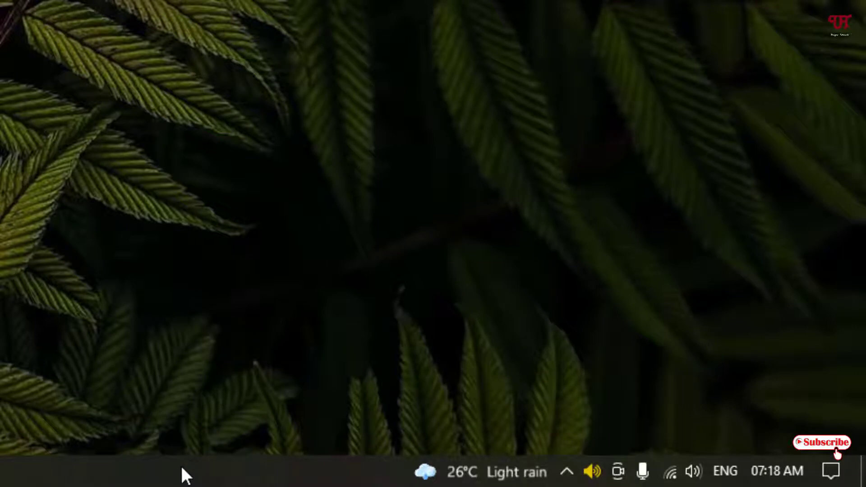
pyautogui.scroll(-1, 183, 469)
pyautogui.scroll(-1, 182, 471)
pyautogui.scroll(2, 183, 472)
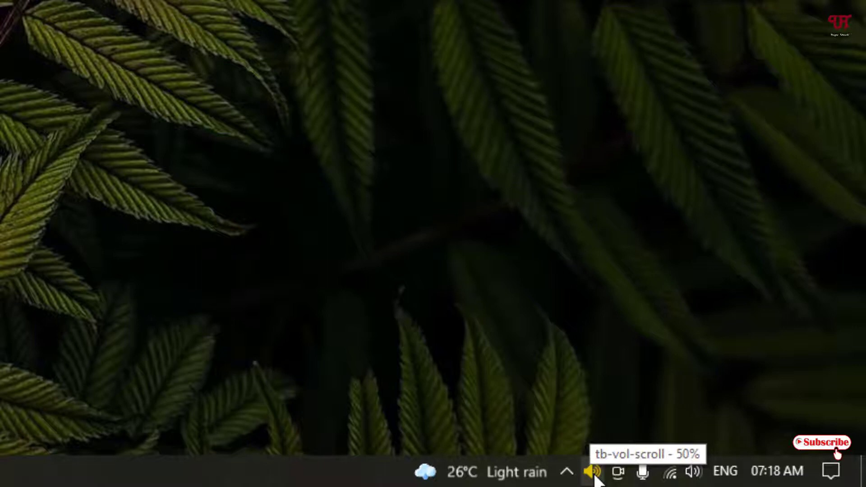
# Change tb-vol-scroll's normal volume scroll step to 1%, apply it, and close Configuration.
pyautogui.rightClick(595, 476)
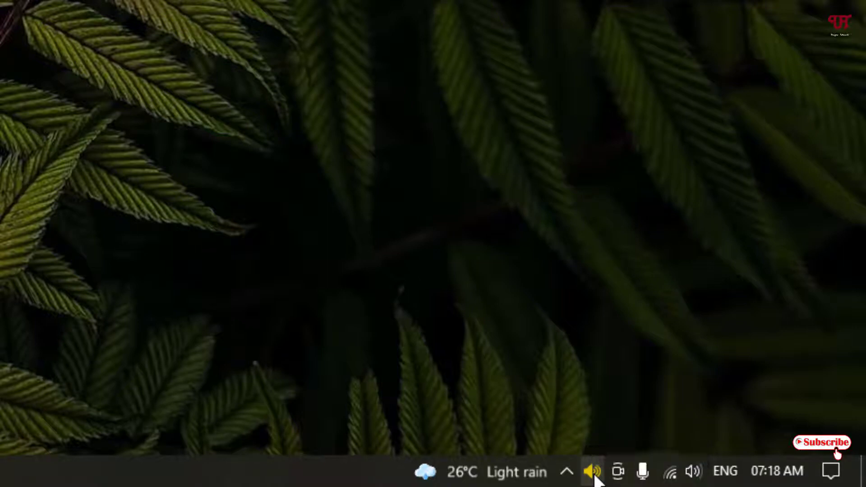
pyautogui.moveTo(578, 432)
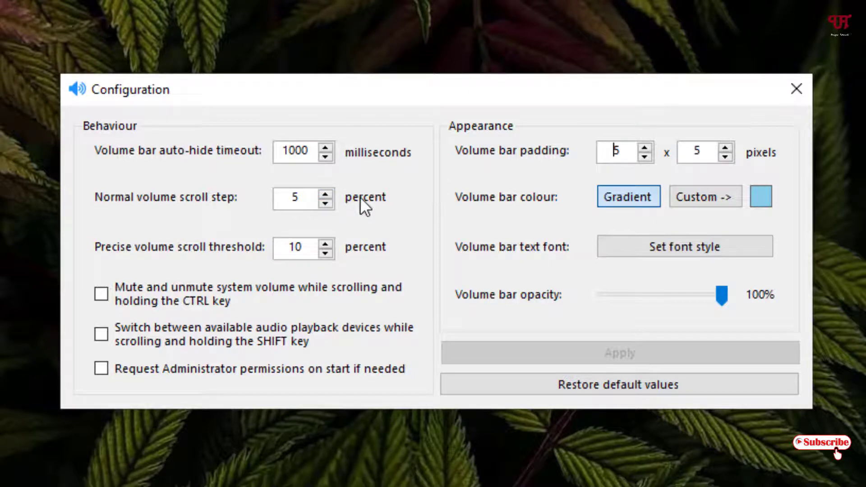
pyautogui.moveTo(301, 196); pyautogui.dragTo(263, 202)
pyautogui.write('1')
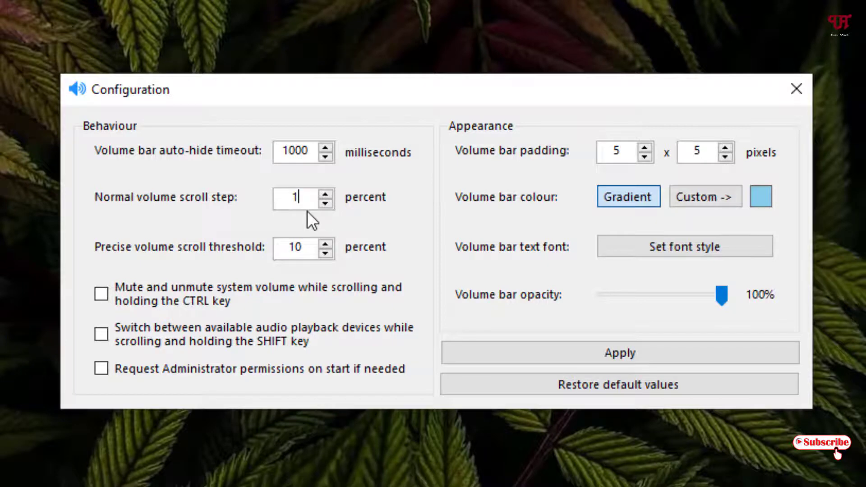
pyautogui.click(620, 354)
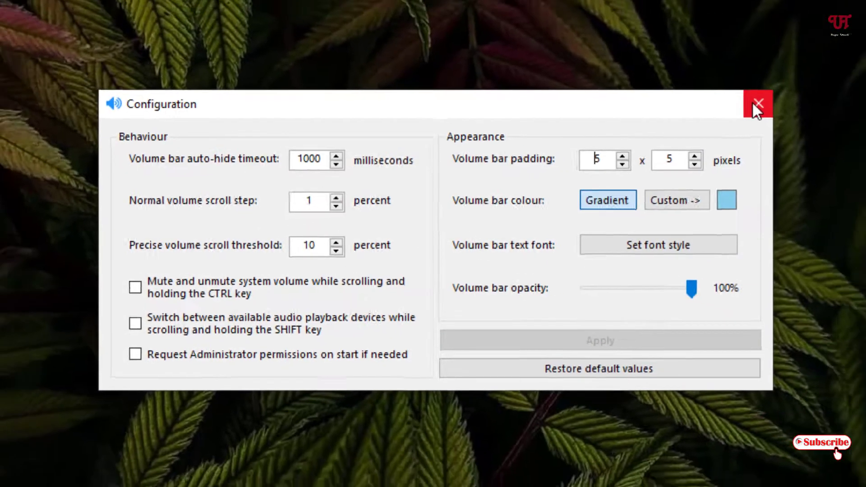
pyautogui.click(792, 89)
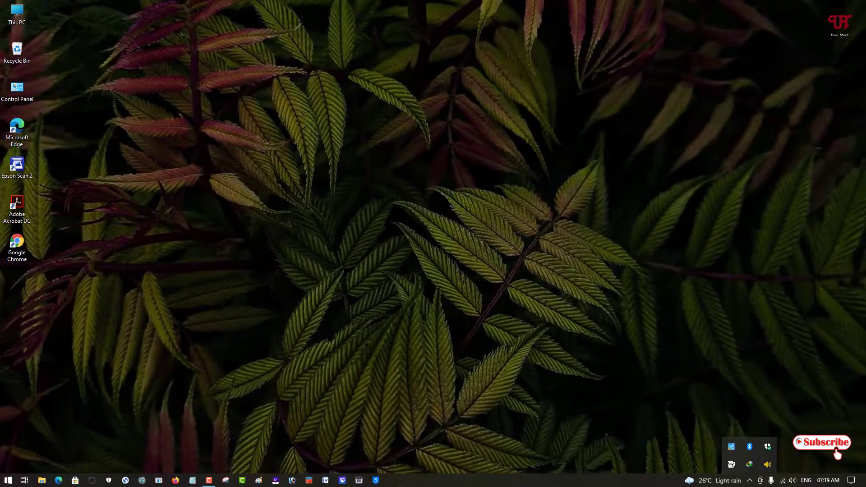
# Scroll the mouse wheel over empty taskbar space to adjust volume in 1% steps to 50%.
pyautogui.click(535, 485)
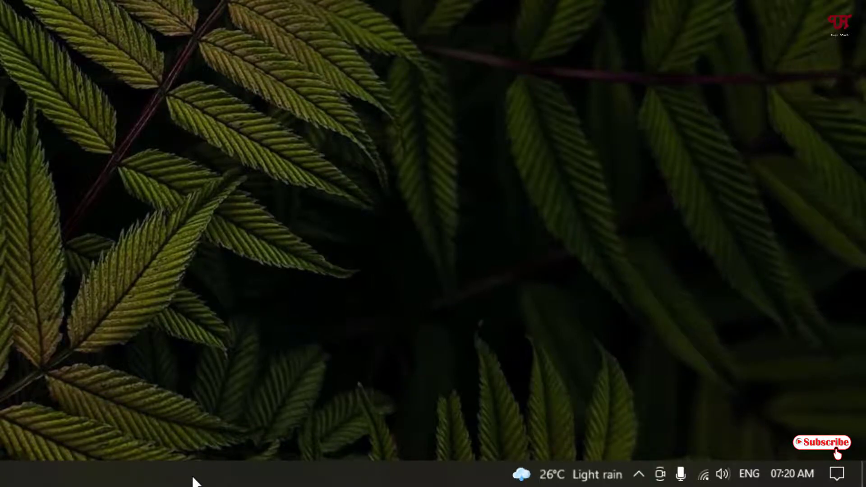
pyautogui.moveTo(194, 482)
pyautogui.scroll(2, 195, 481)
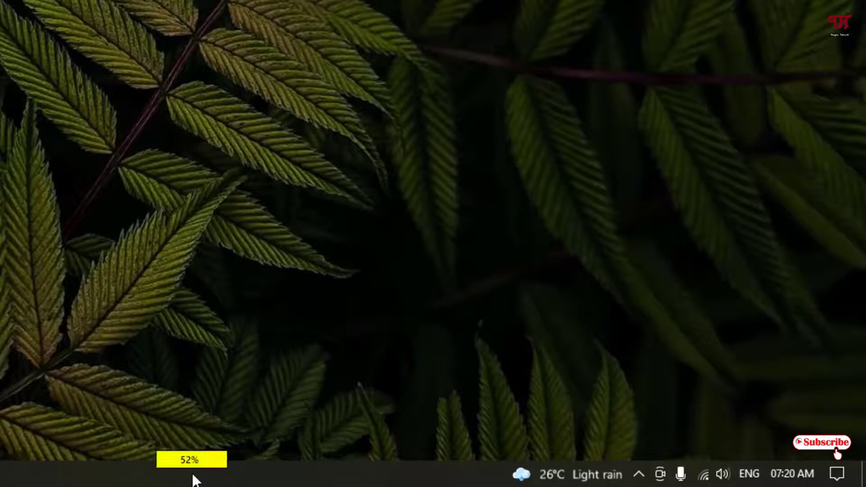
pyautogui.scroll(-2, 195, 481)
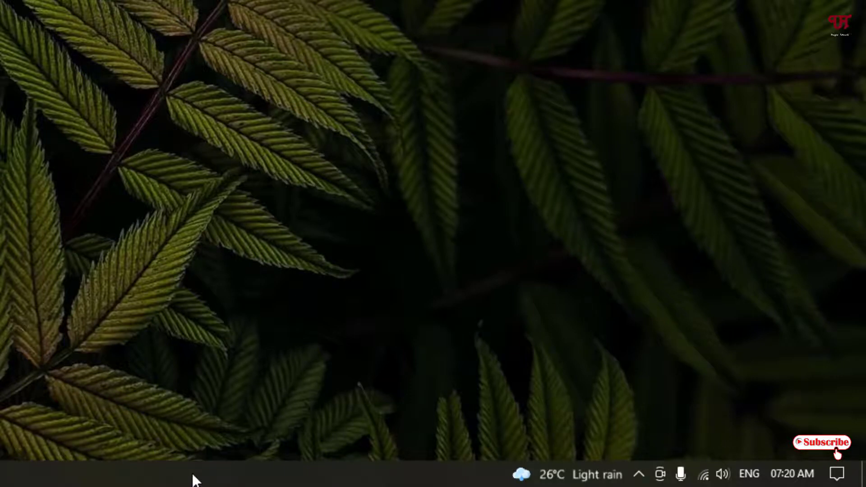
pyautogui.scroll(-1, 195, 481)
pyautogui.scroll(-1, 193, 477)
pyautogui.scroll(2, 192, 477)
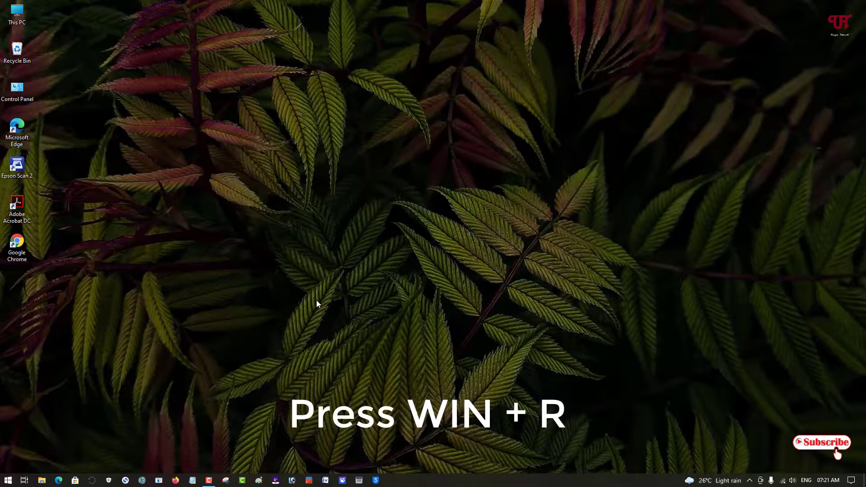
# Run 'shell:startup' from the Run dialog to open the Startup folder.
pyautogui.press('super+r')
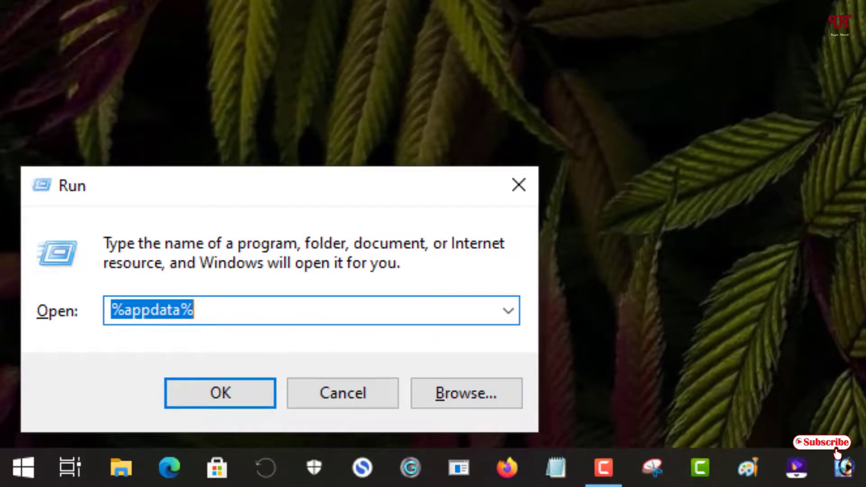
pyautogui.write('shell')
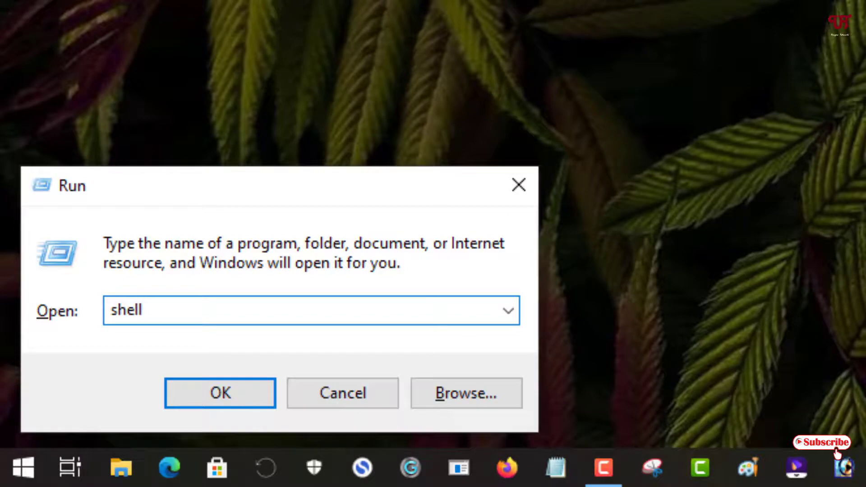
pyautogui.write(':startup')
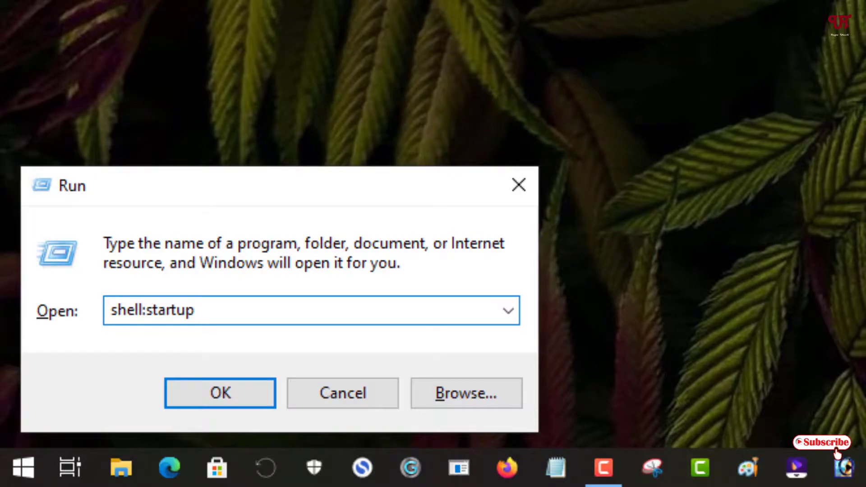
pyautogui.press('Return')
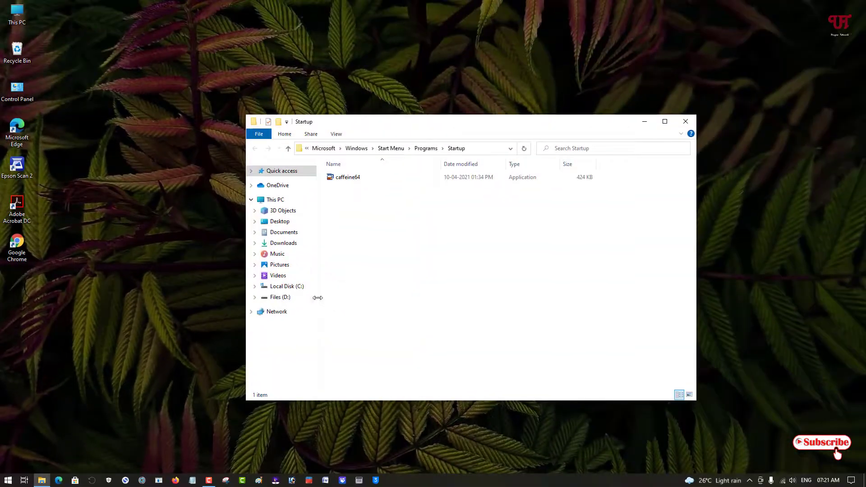
# Open Downloads via This PC in a second window placed beside the Startup folder.
pyautogui.moveTo(530, 129)
pyautogui.mouseDown()
pyautogui.moveTo(540, 129)
pyautogui.moveTo(539, 120)
pyautogui.mouseUp()
pyautogui.doubleClick(6, 17)
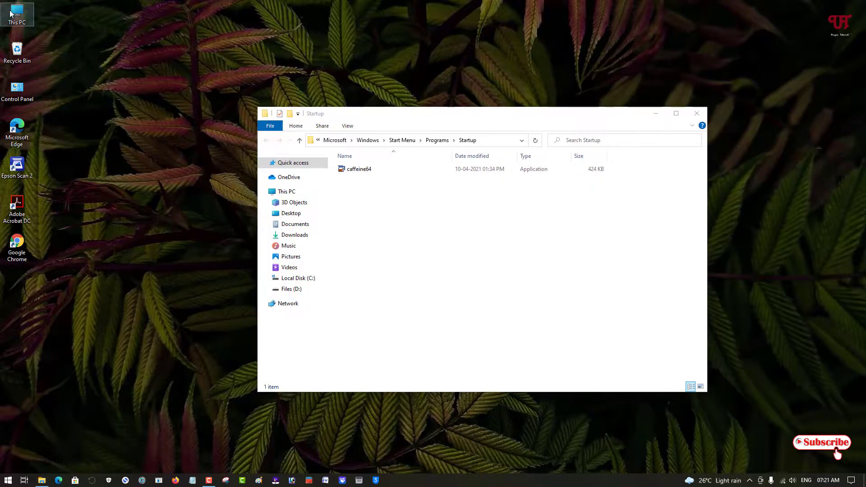
pyautogui.doubleClick(394, 220)
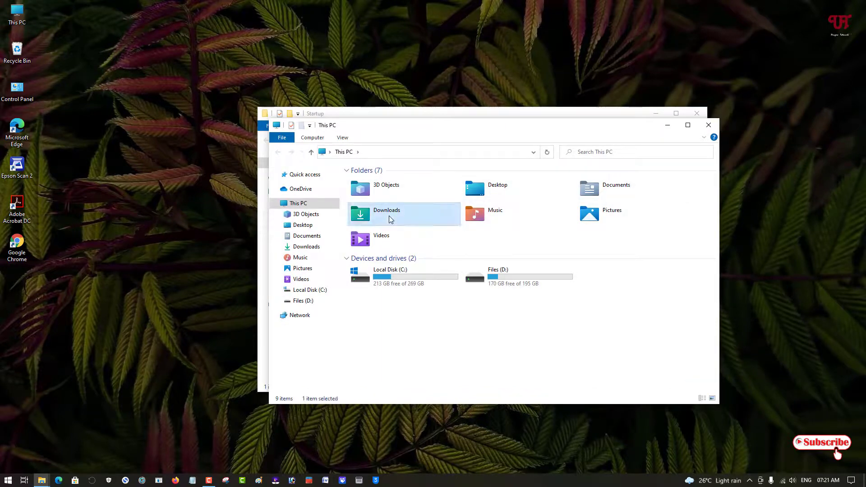
pyautogui.moveTo(524, 129); pyautogui.dragTo(741, 161)
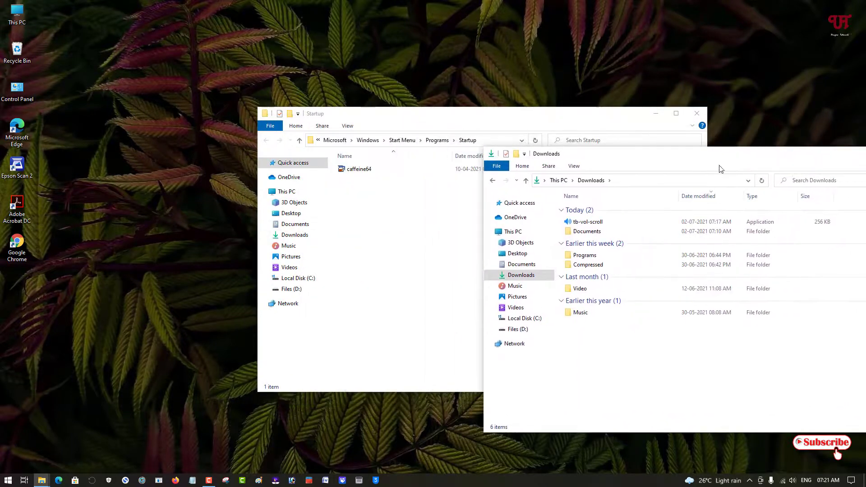
# Drag tb-vol-scroll from Downloads into the Startup folder, then close the Downloads window.
pyautogui.click(588, 222)
pyautogui.moveTo(589, 223); pyautogui.dragTo(434, 219)
pyautogui.click(748, 150)
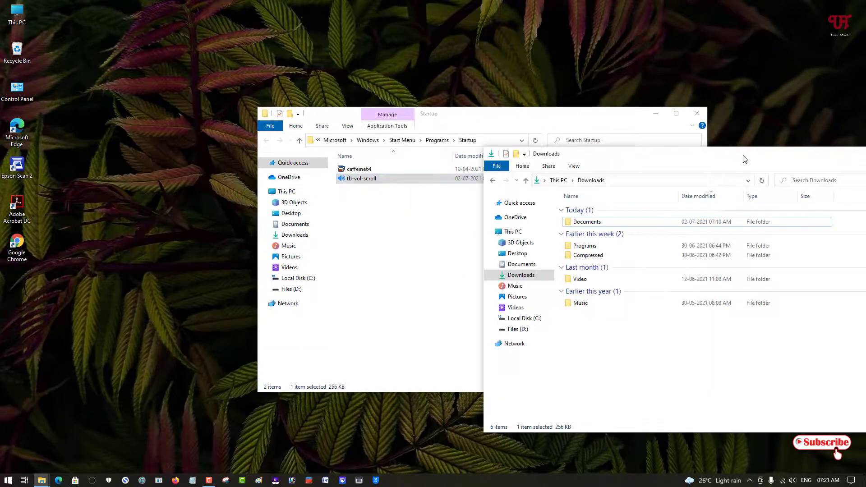
pyautogui.moveTo(740, 159); pyautogui.dragTo(626, 166)
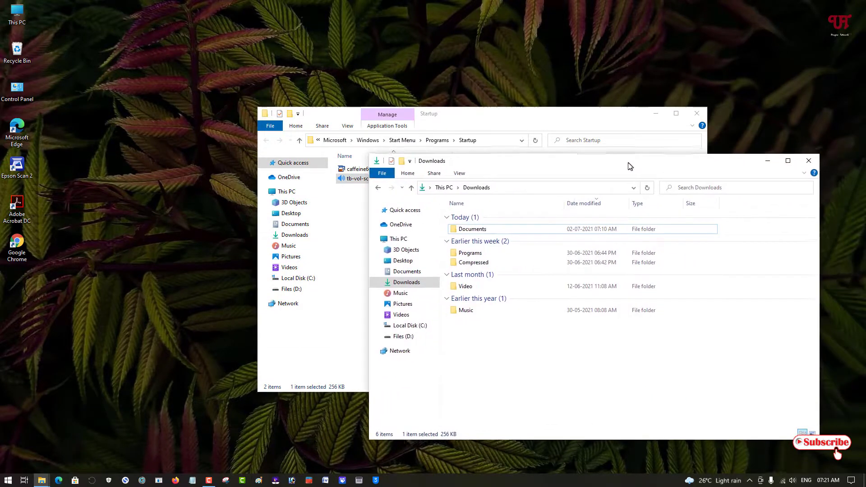
pyautogui.click(808, 161)
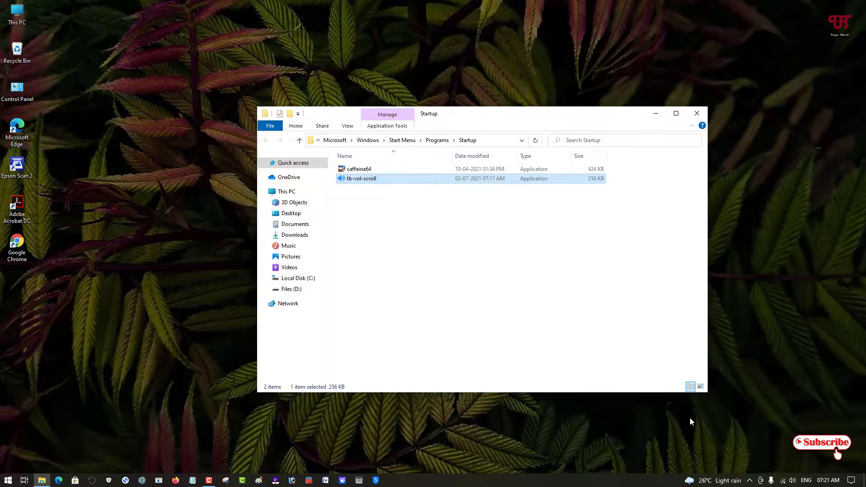